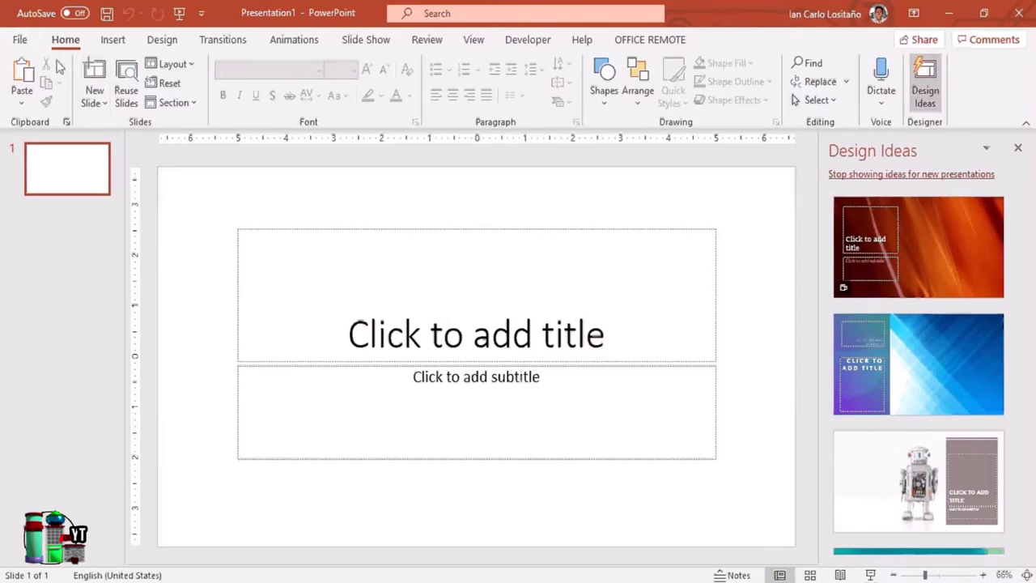
Open the recent Table-Top Rice Mill lecture presentation and close the Design Ideas pane.
click(21, 40)
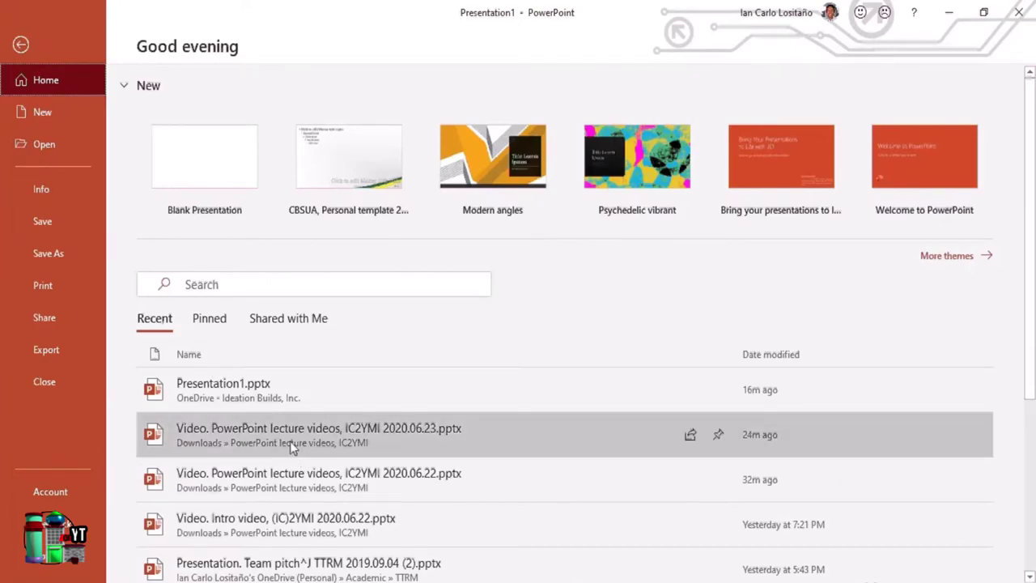
key(Escape)
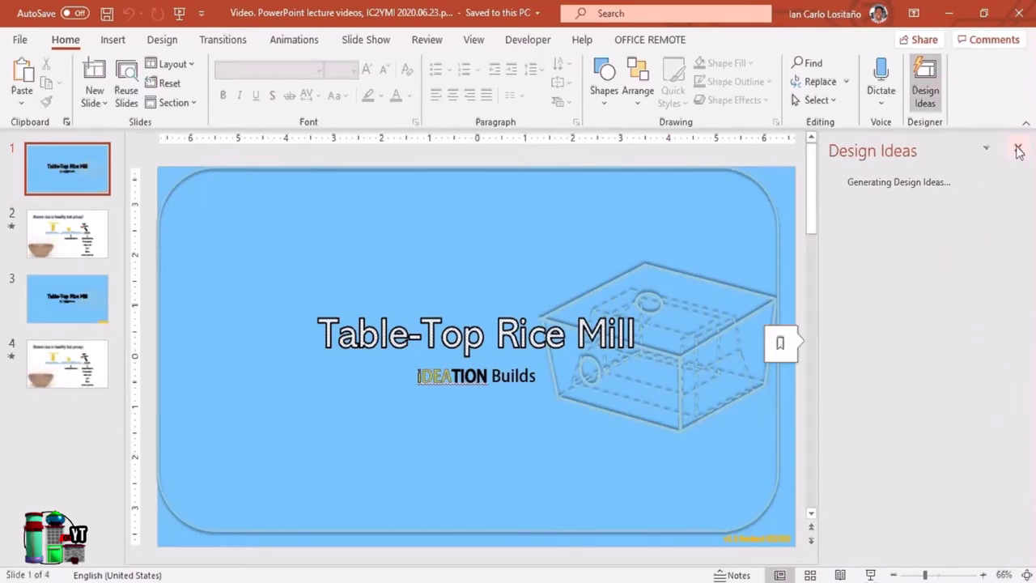
click(1018, 150)
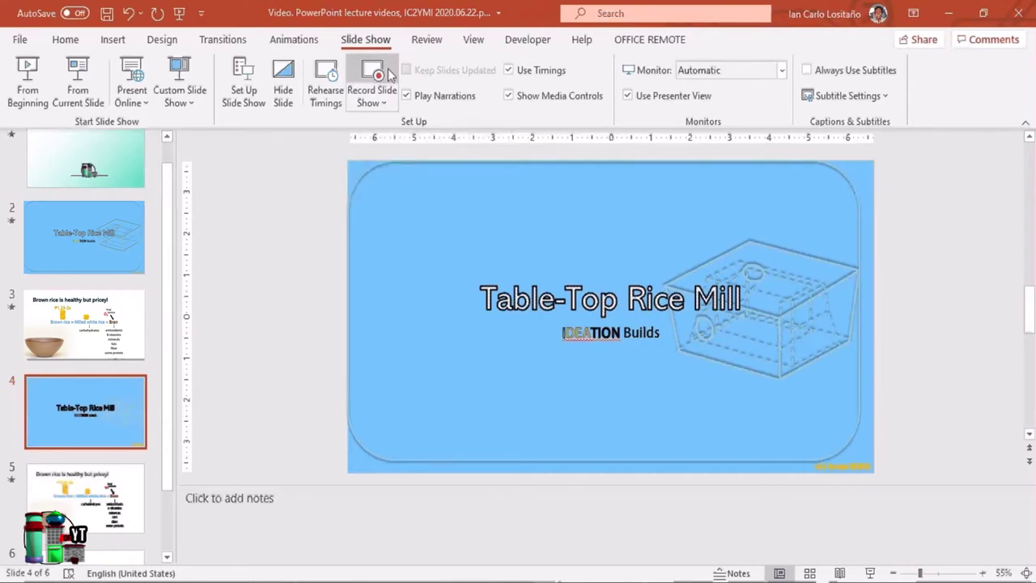
Start Record Slide Show on slide 4 and confirm USB Camera is ticked under Settings > Camera.
click(388, 74)
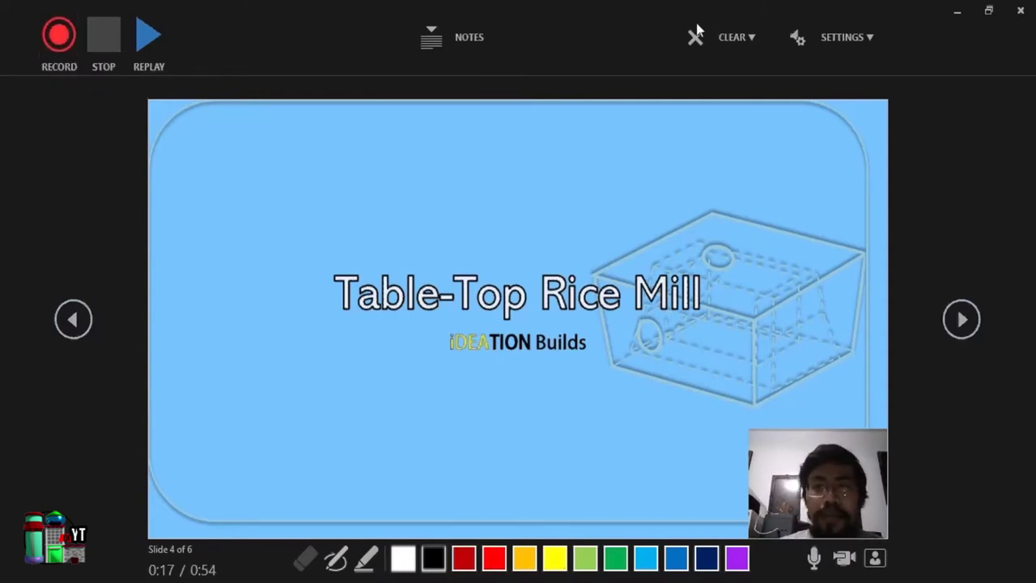
click(849, 57)
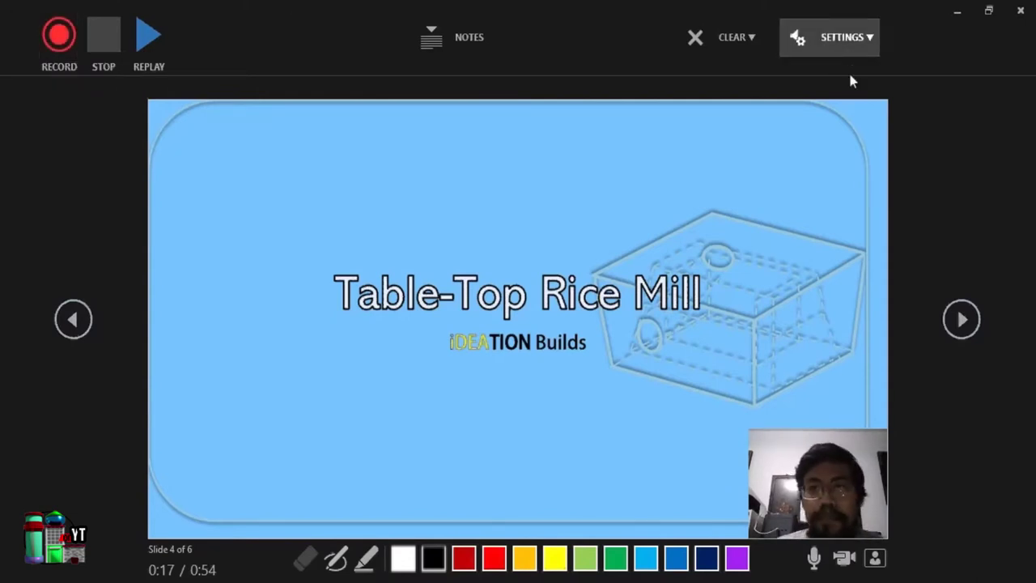
mouse_move(860, 95)
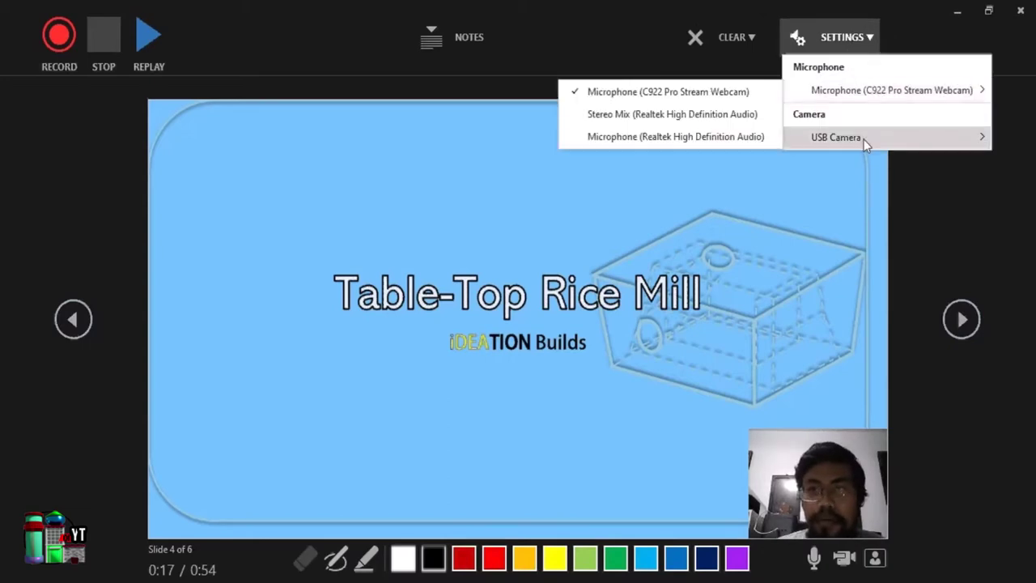
mouse_move(863, 141)
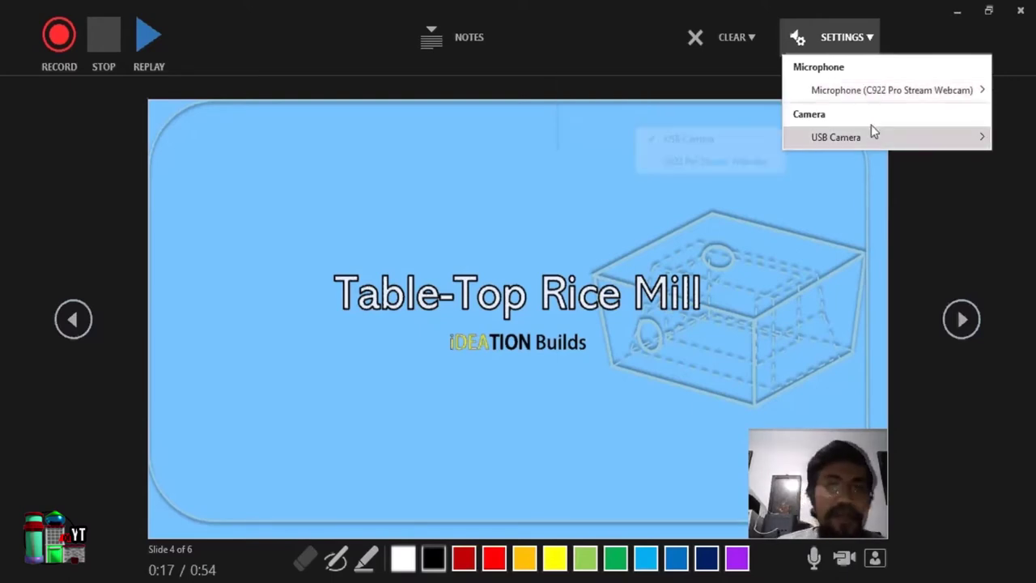
mouse_move(810, 130)
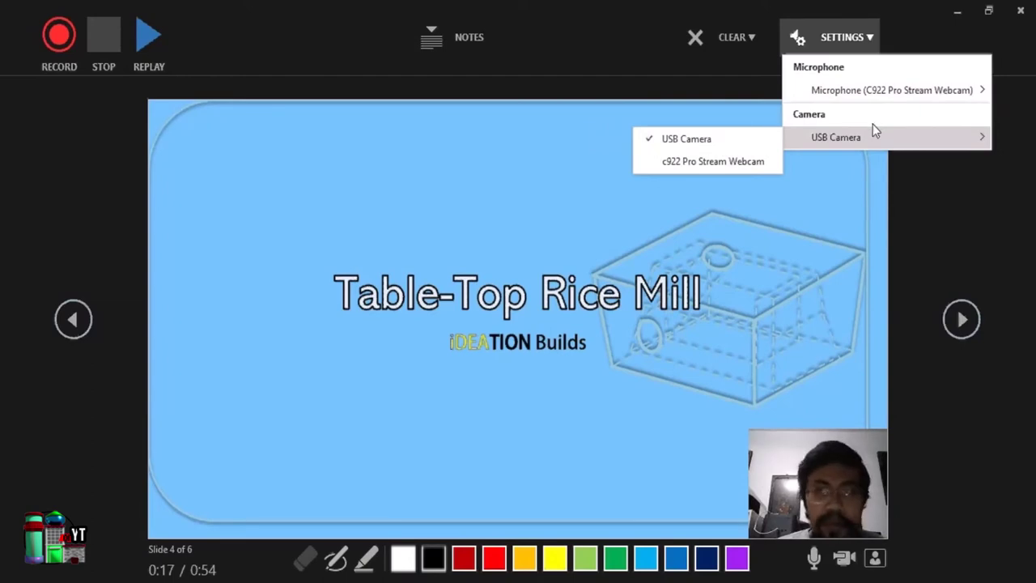
click(732, 281)
click(478, 39)
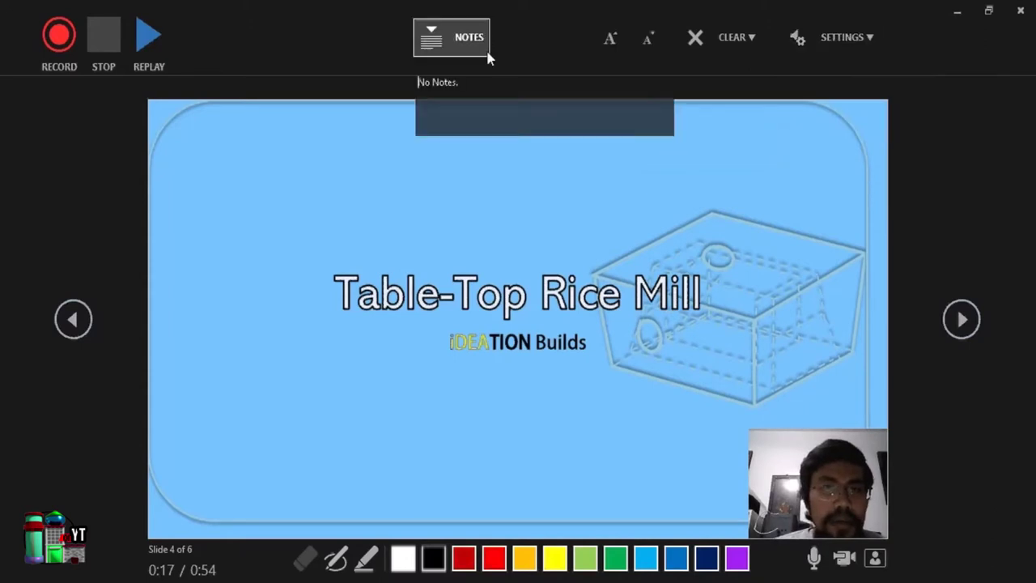
click(486, 55)
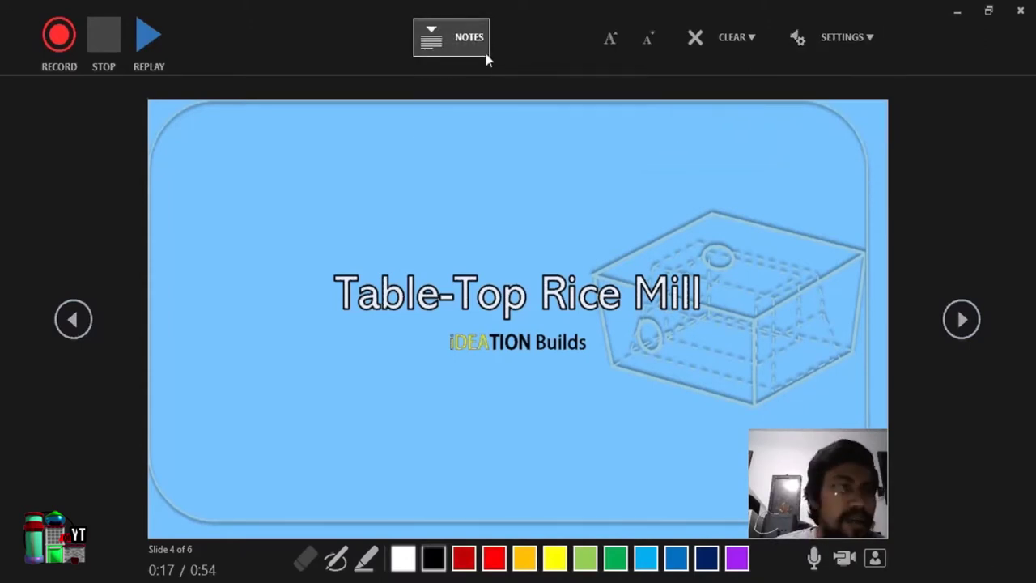
click(727, 53)
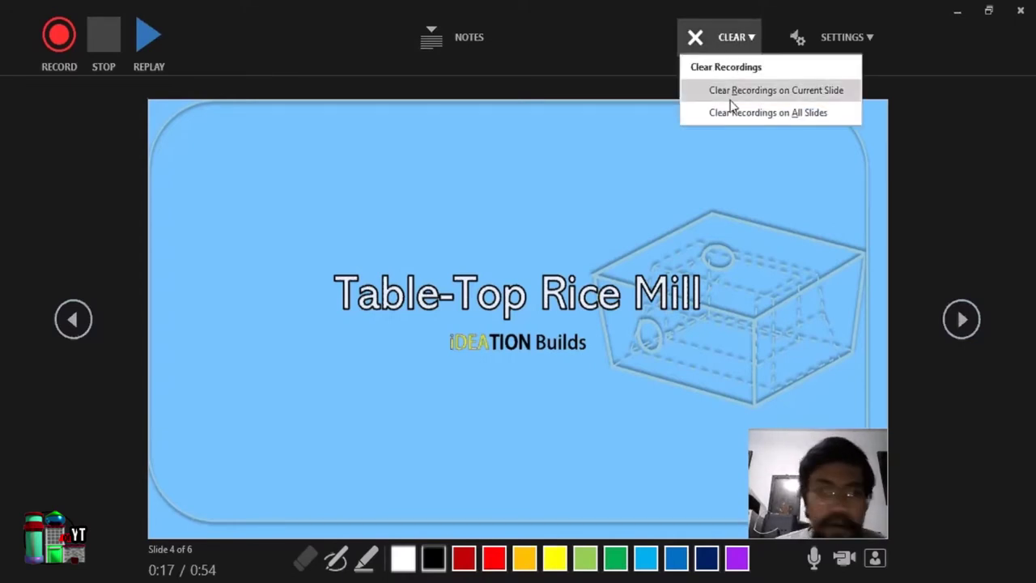
click(491, 144)
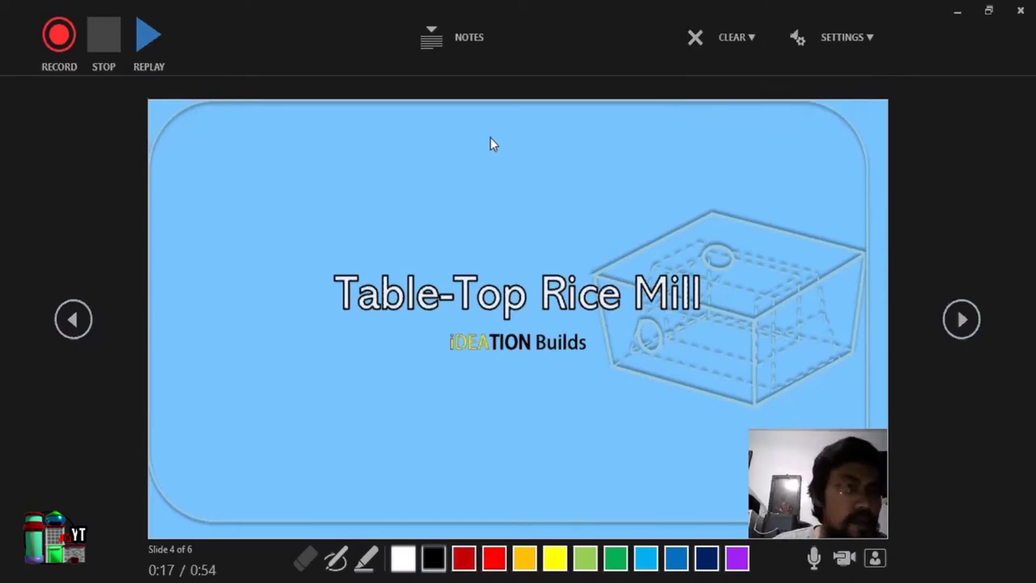
Record webcam narration over slide 4, then advance to the 'Brown rice is healthy but pricey!' slide and reveal its points.
click(77, 53)
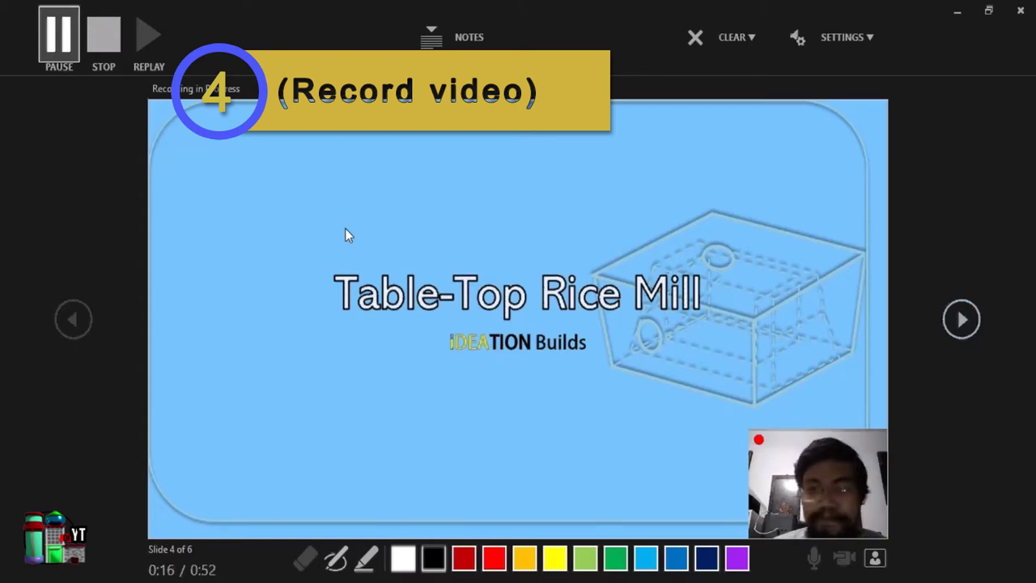
click(863, 342)
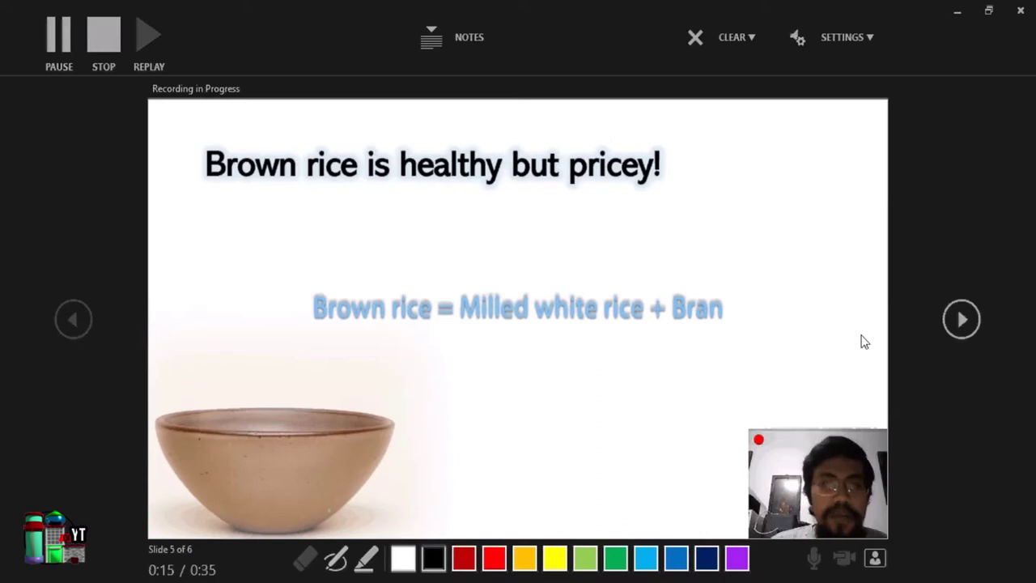
click(864, 341)
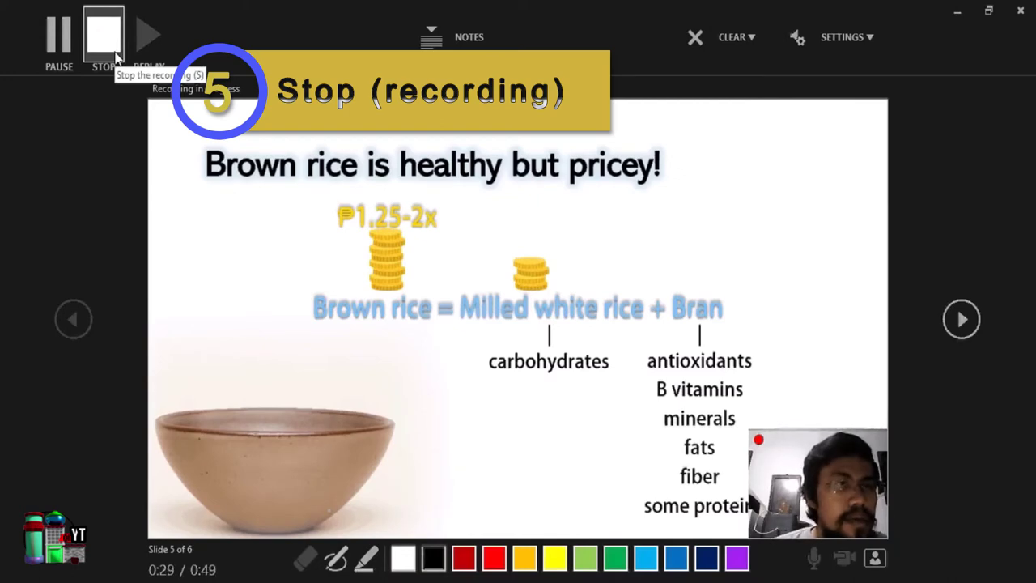
Stop the recording and close the Record Slide Show window.
click(117, 57)
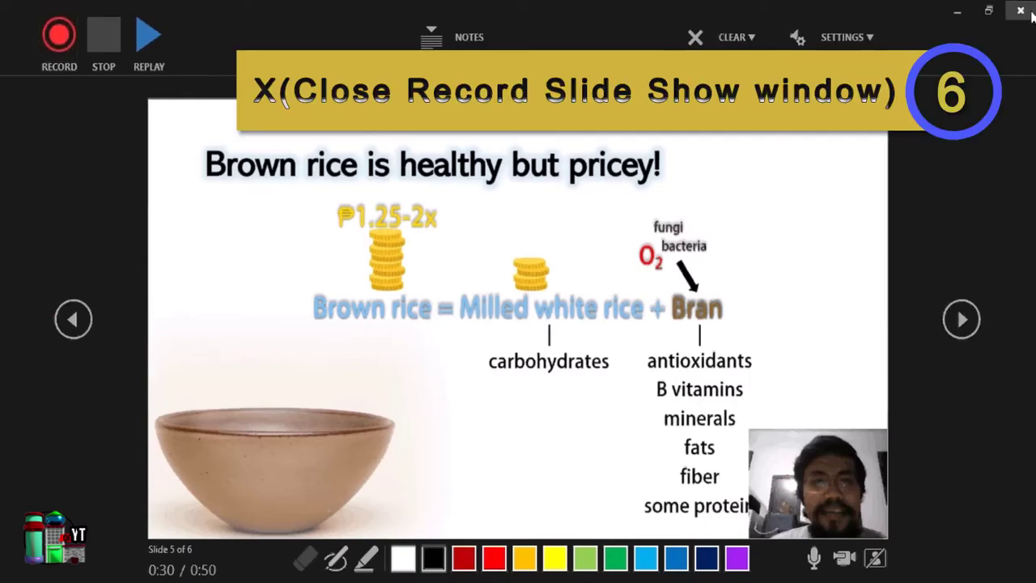
click(1020, 11)
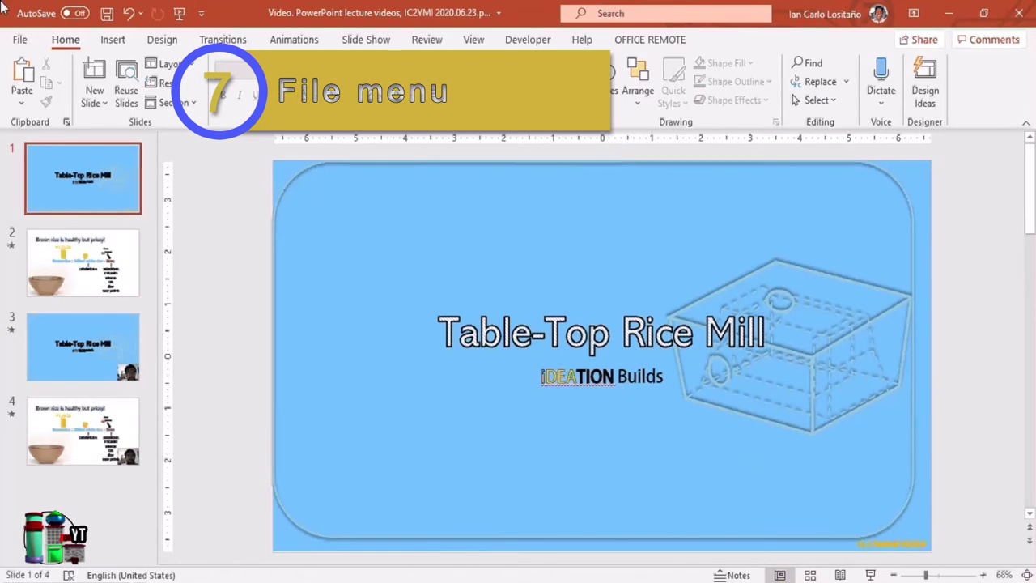
Create a Full HD video using recorded timings and narrations, saved as 'Video 1'.
click(20, 40)
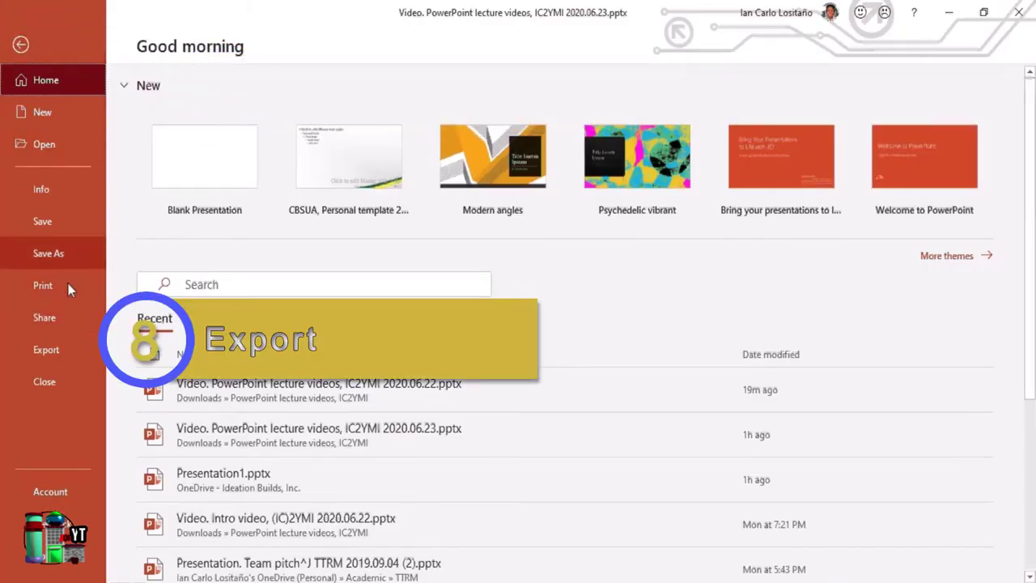
click(69, 350)
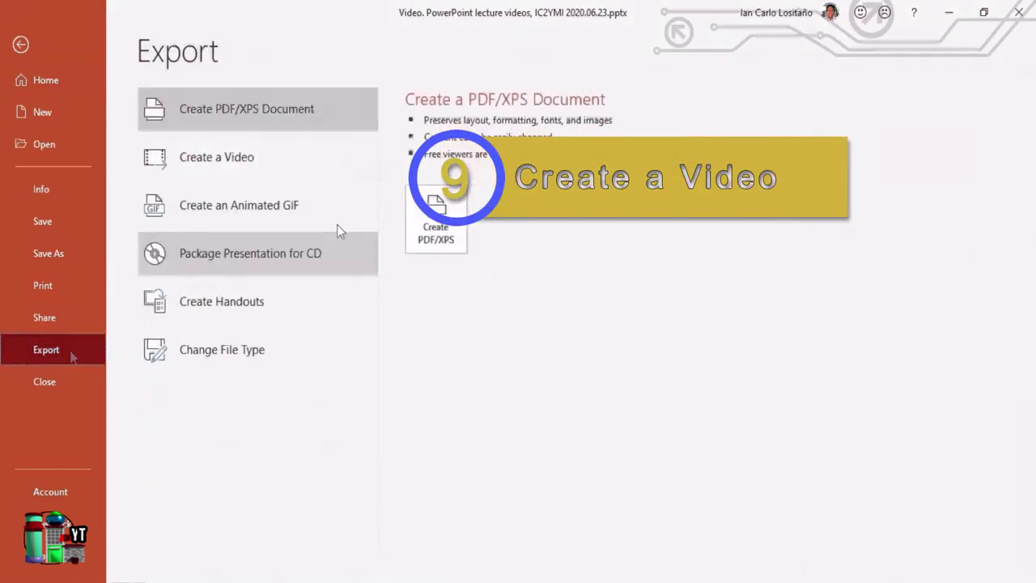
click(288, 162)
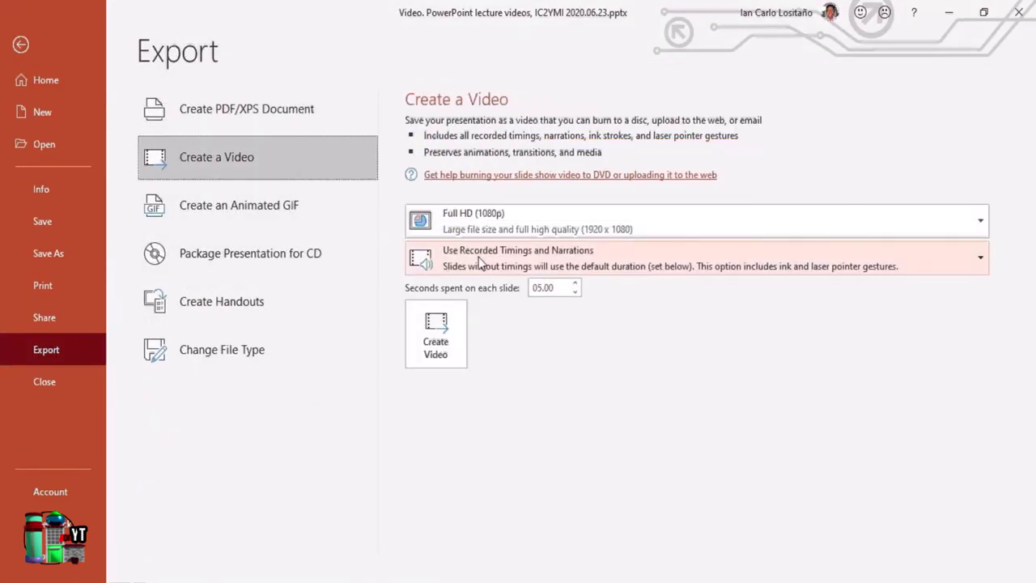
click(498, 267)
click(520, 269)
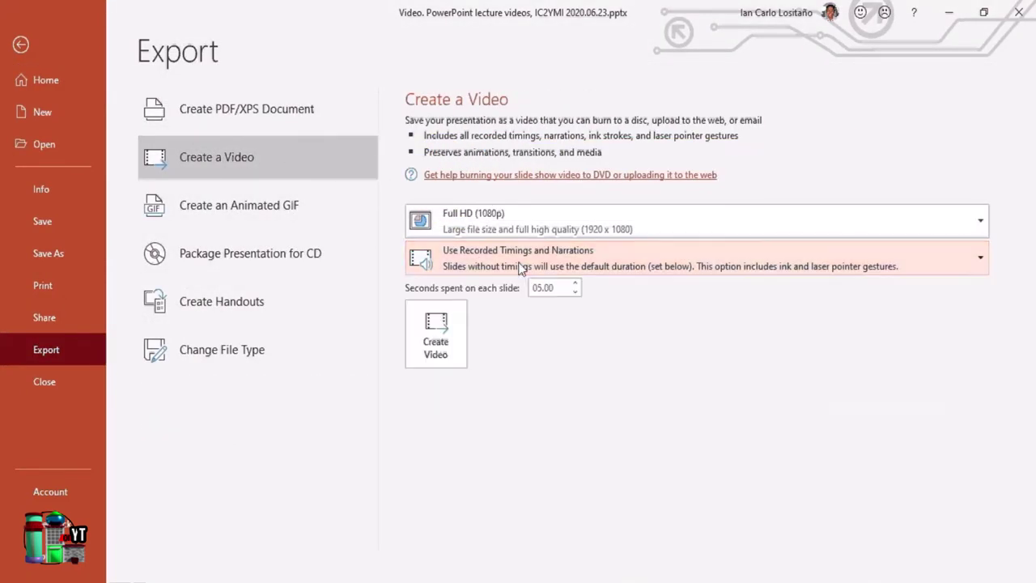
click(443, 348)
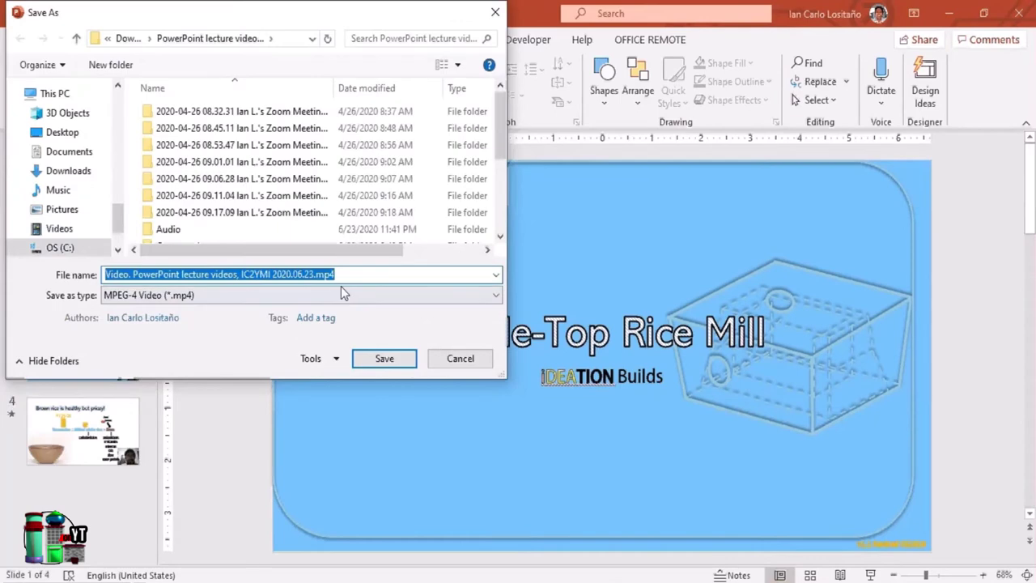
drag(314, 275, 75, 279)
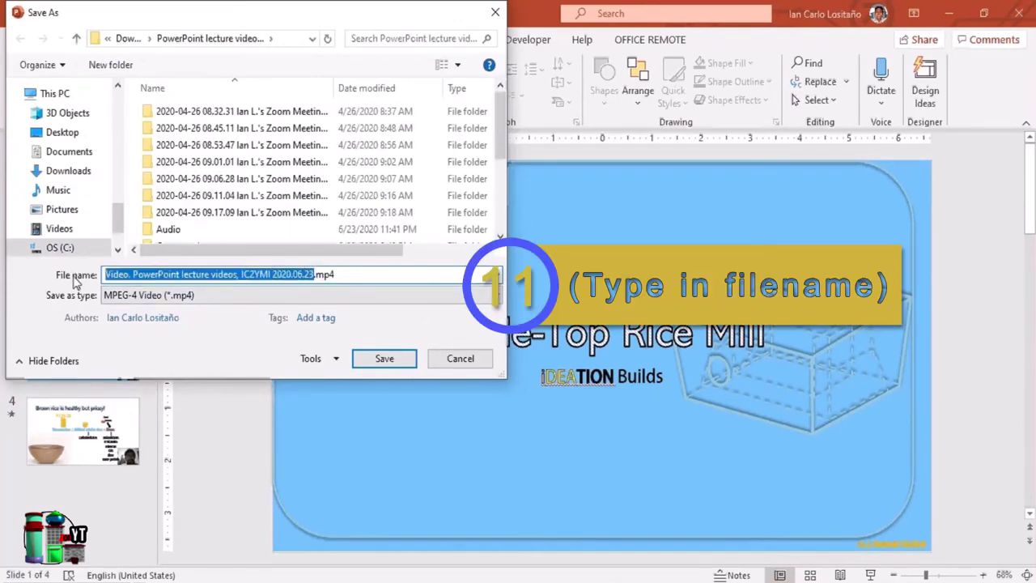
text(Video)
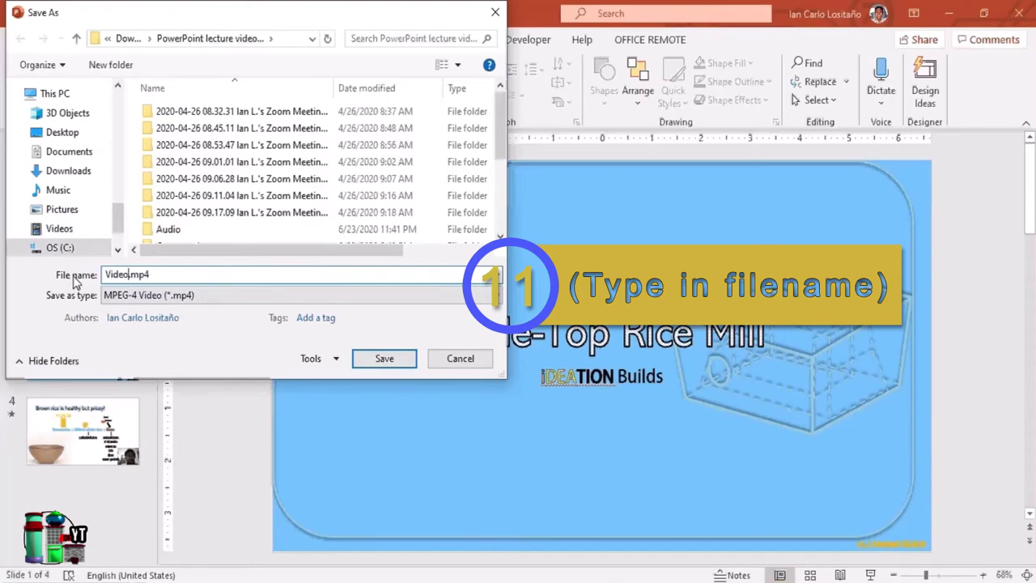
text( 1)
key(Return)
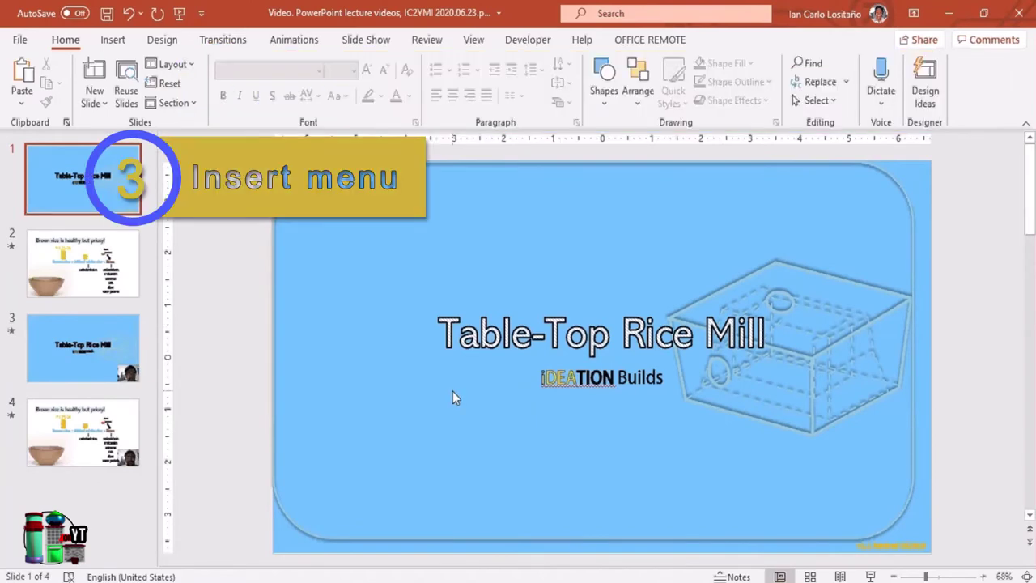
Insert the webcam clip WIN_20200623_04_34_55_Pro from this PC onto slide 1.
click(113, 39)
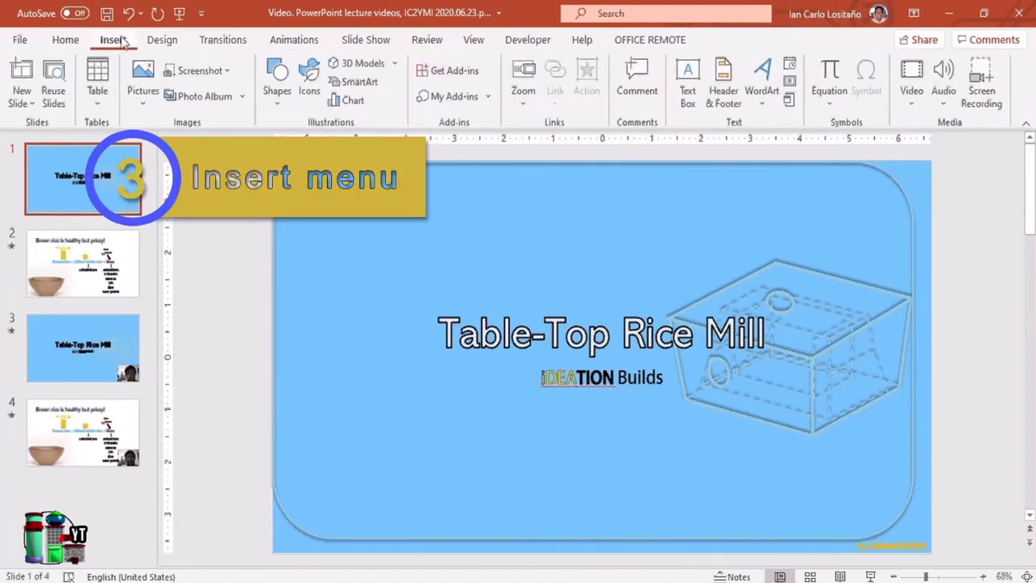
click(917, 102)
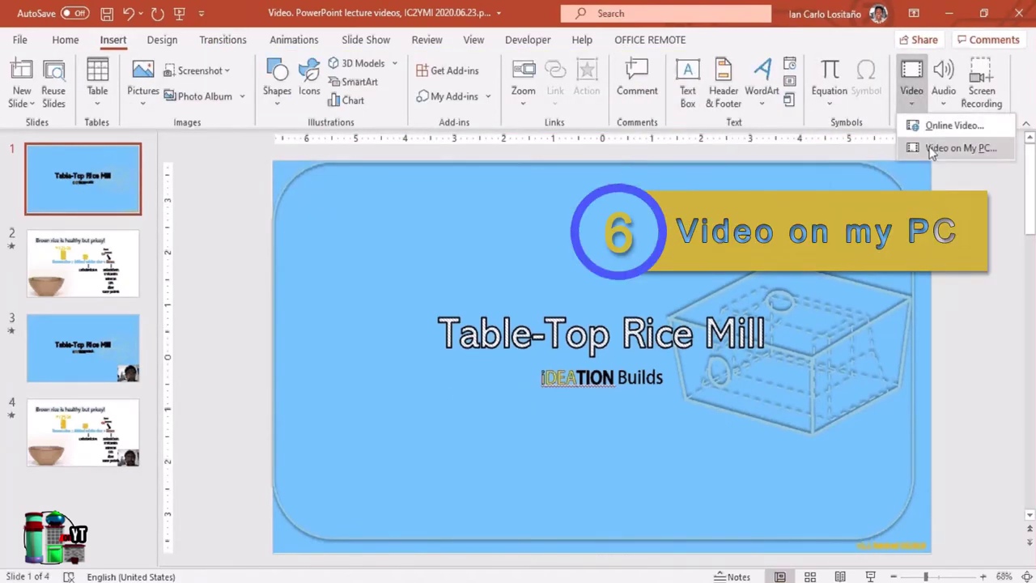
click(931, 150)
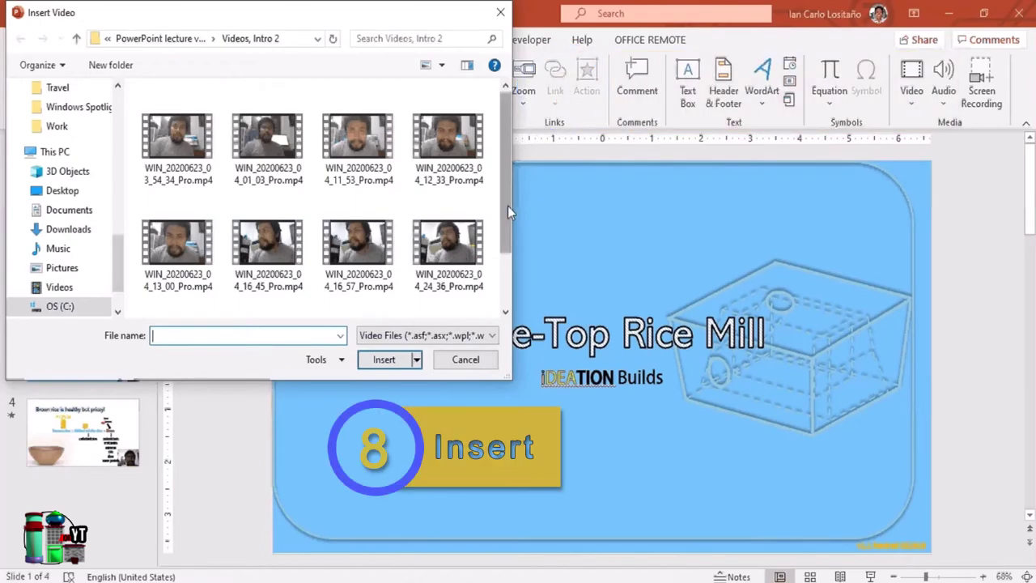
scroll(508, 205, down, 2)
click(268, 255)
click(374, 362)
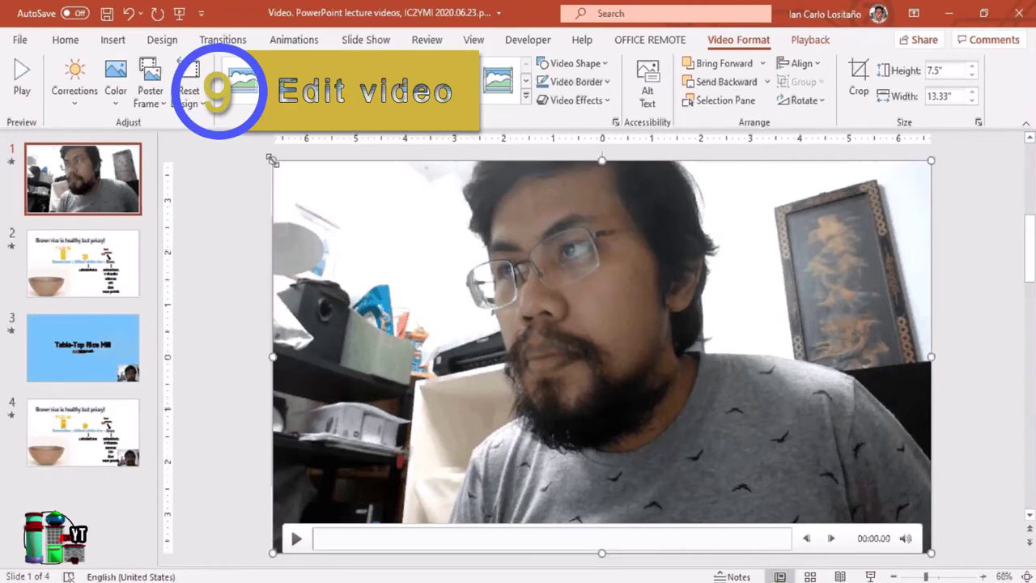
Resize the webcam video to 2.78" × 1.57" and place it in the slide's top-right corner.
drag(272, 160, 827, 446)
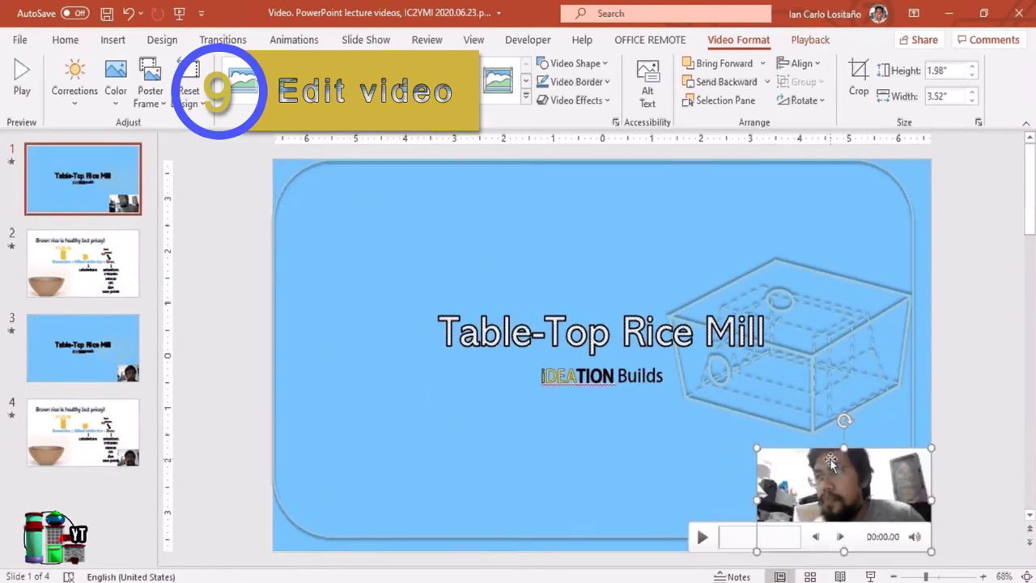
drag(756, 450, 794, 471)
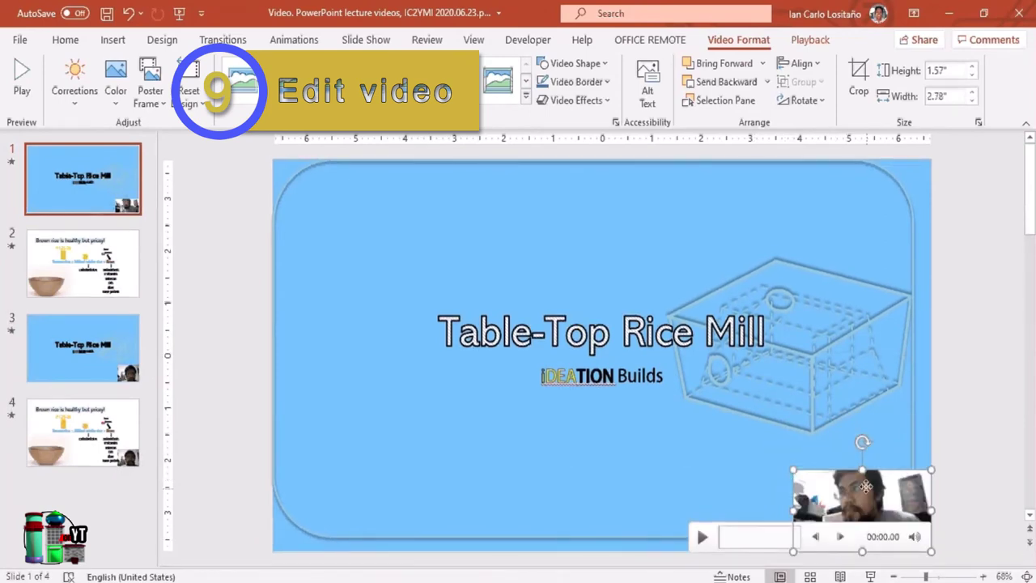
drag(896, 472, 806, 192)
drag(781, 235, 867, 207)
click(844, 288)
click(902, 215)
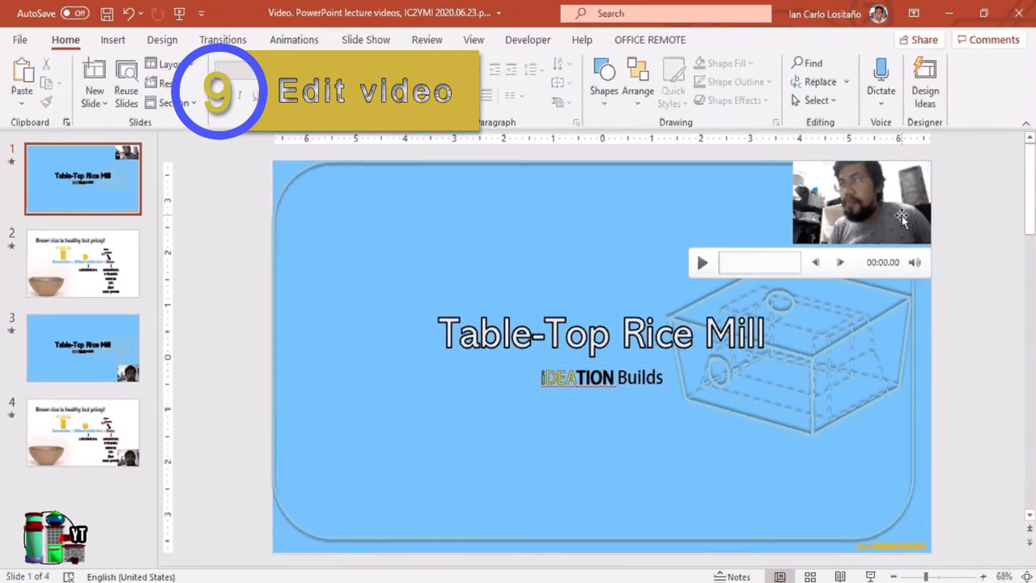
View the webcam video's right-click options, then click the slide to dismiss them and deselect it.
right_click(846, 239)
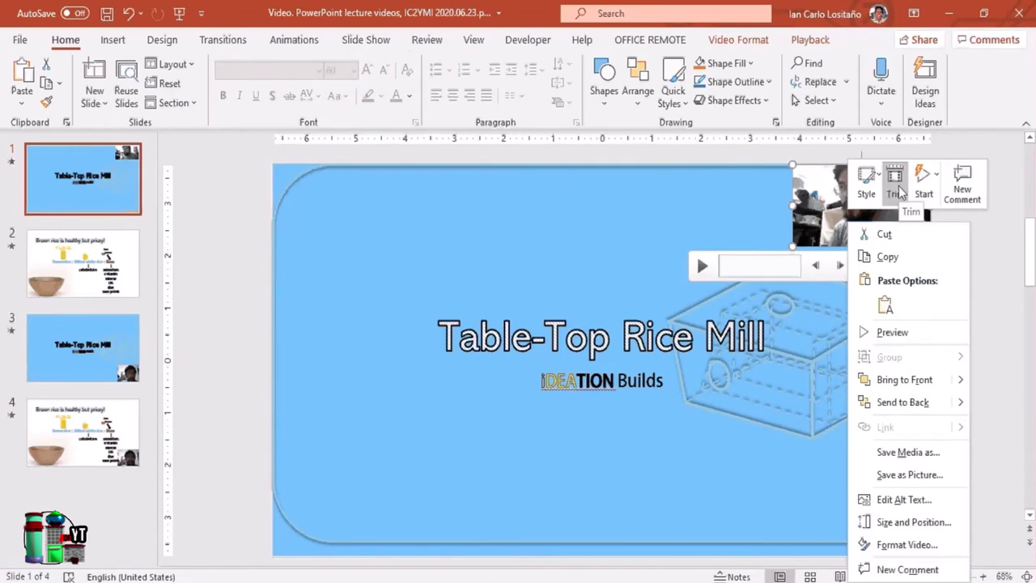
click(630, 233)
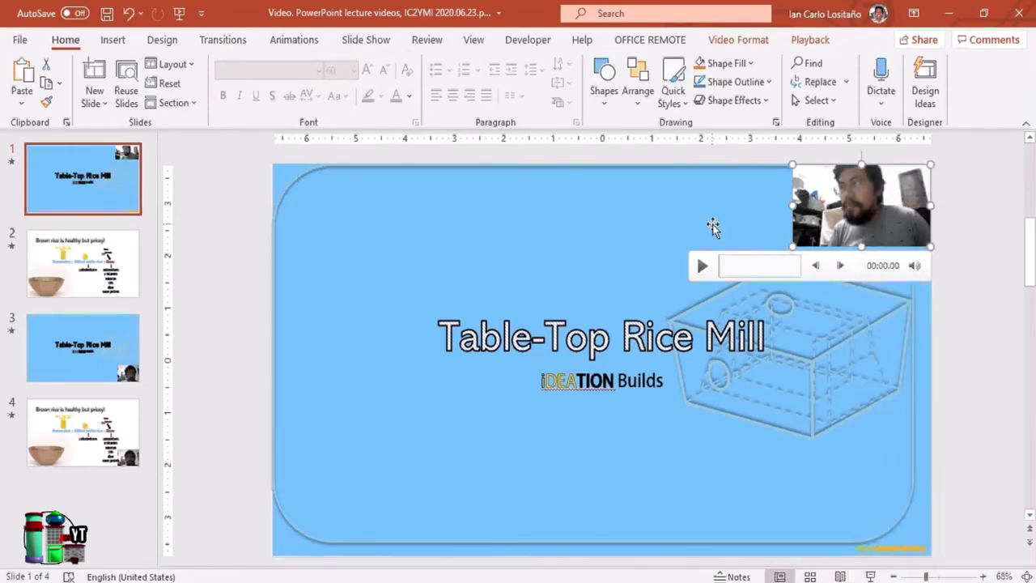
click(476, 246)
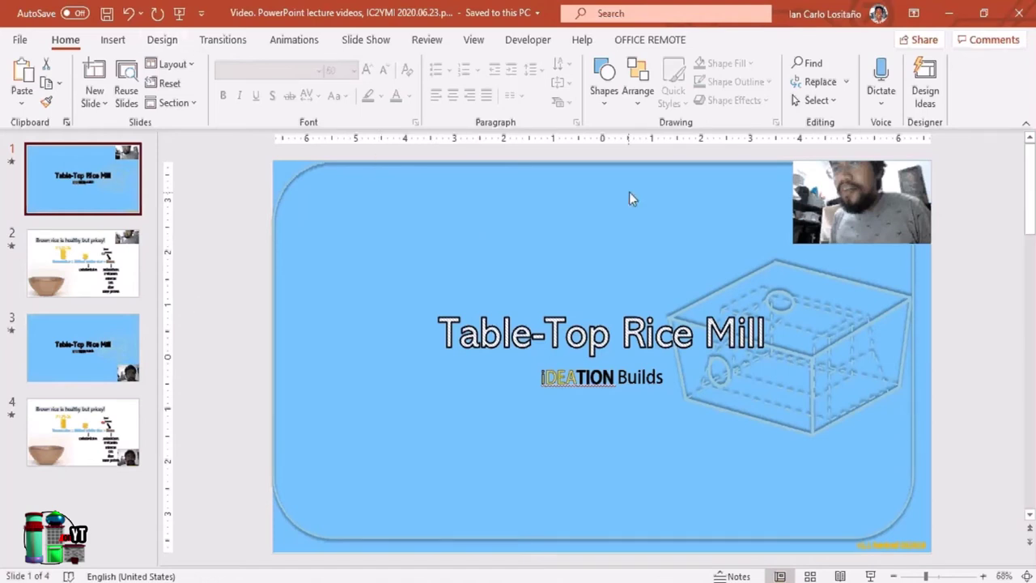
Set the webcam video's Playback Start option to Automatically.
click(819, 212)
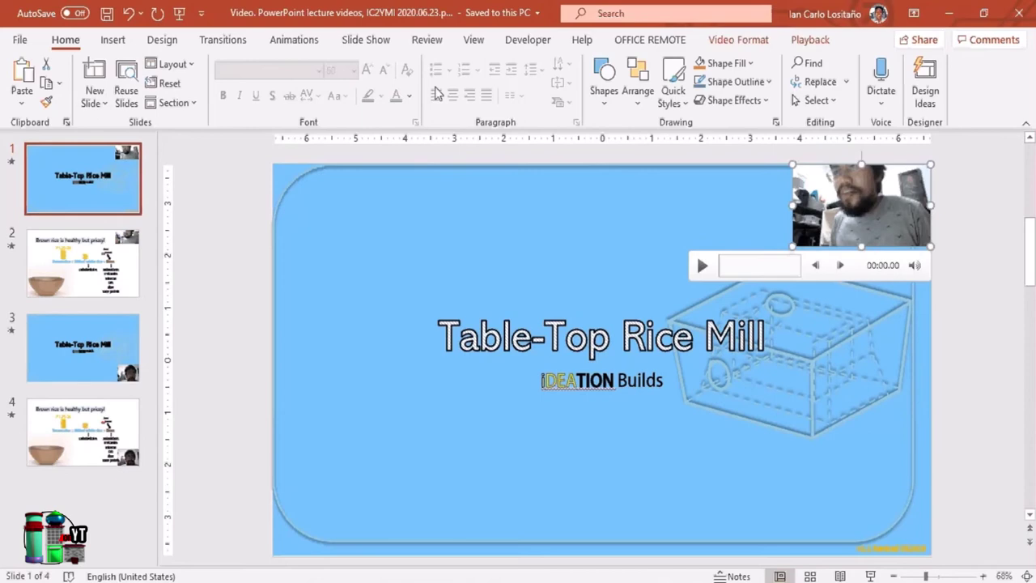
click(803, 47)
click(476, 65)
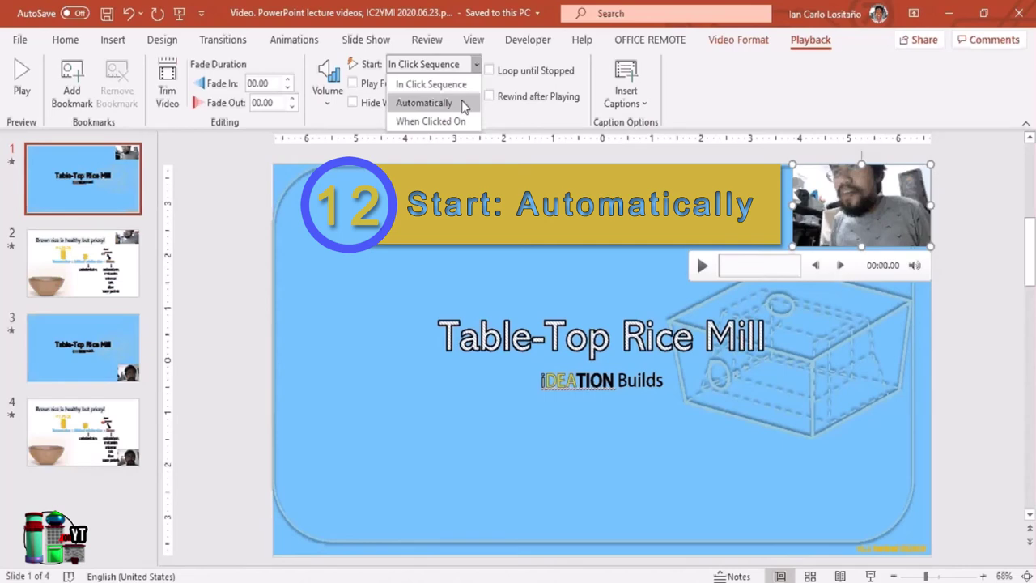
click(463, 104)
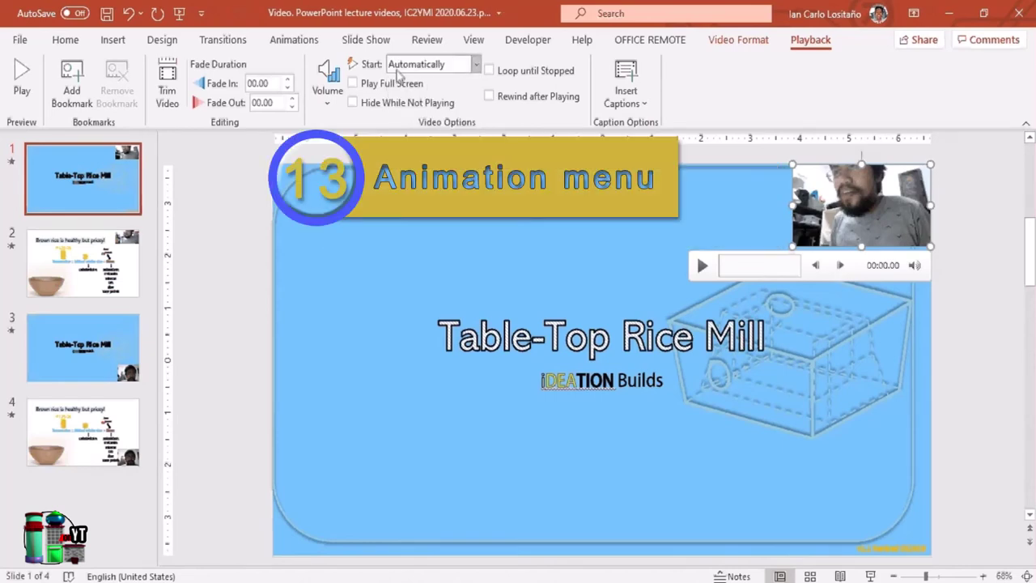
Set the video's animation Timing Start to With Previous.
click(297, 42)
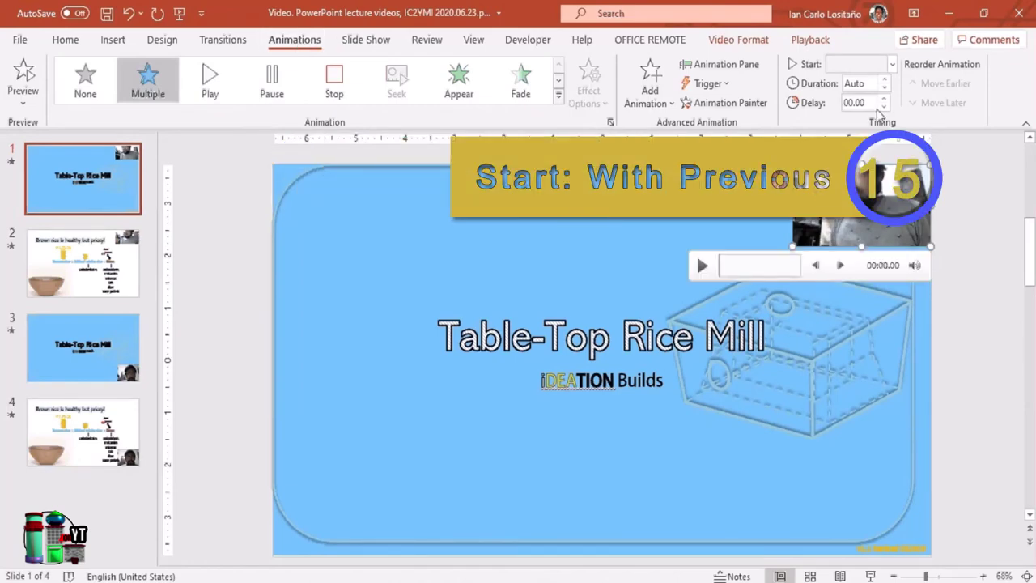
click(892, 64)
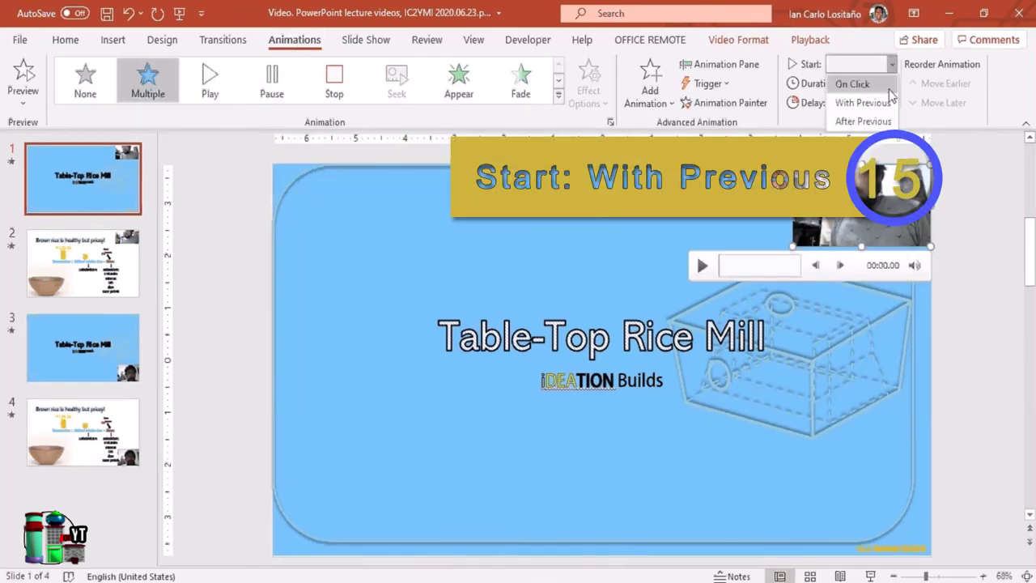
click(861, 102)
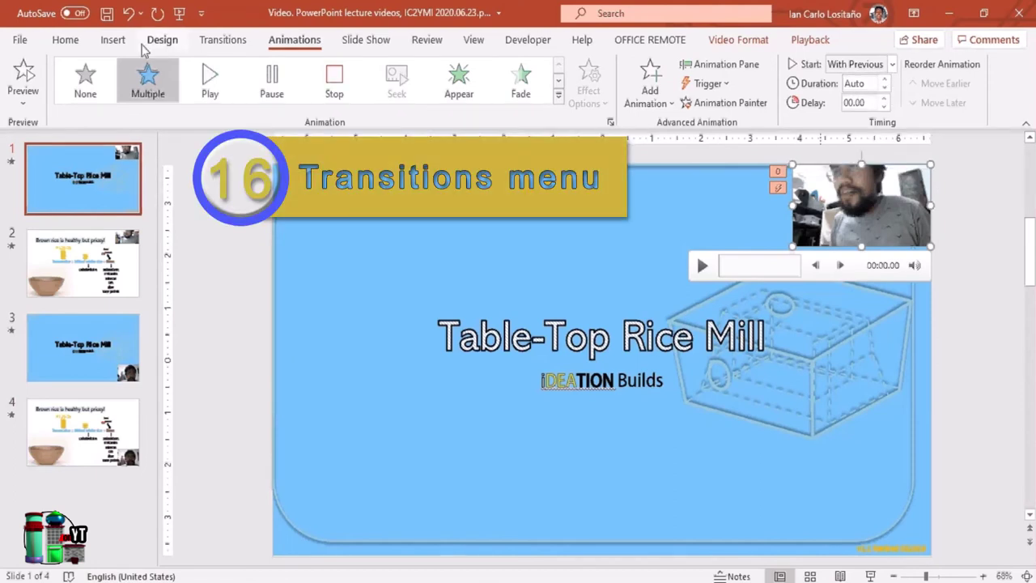
Lower the title slide's transition Duration to 00.01.
click(222, 42)
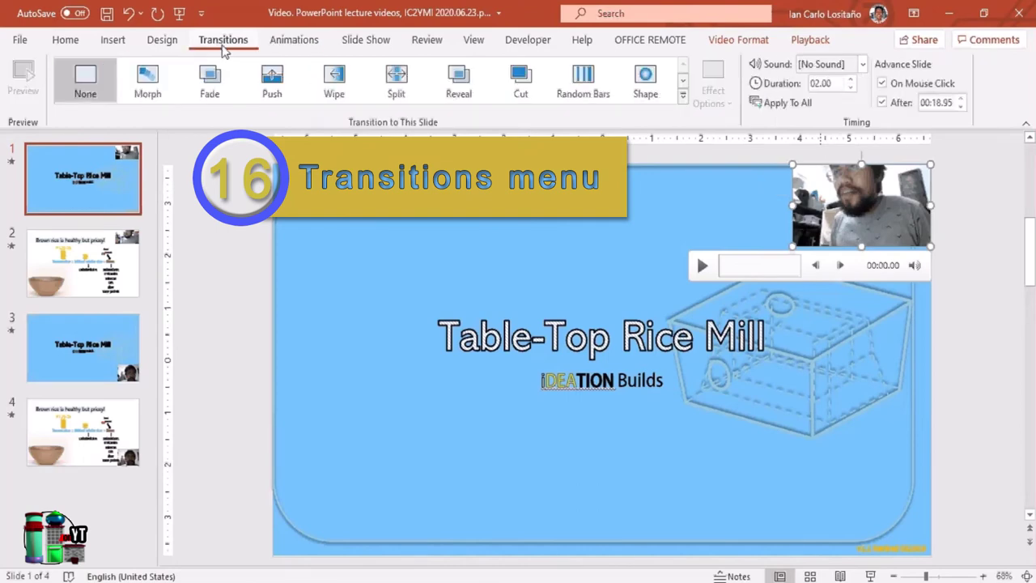
click(850, 88)
click(850, 88)
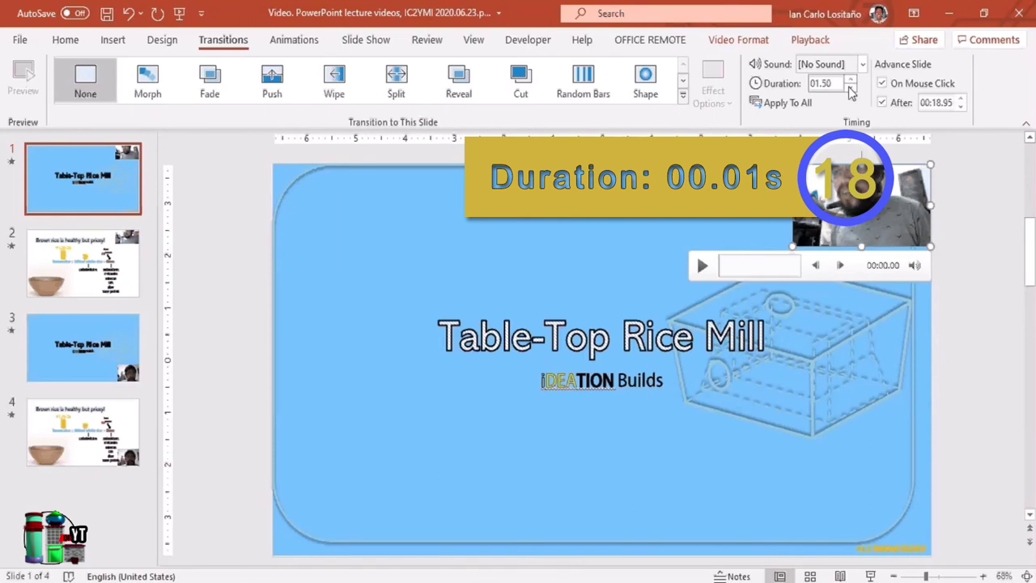
click(850, 88)
click(850, 87)
click(850, 87)
Turn off On Mouse Click advance and set the After time to 00:00.00.
click(885, 83)
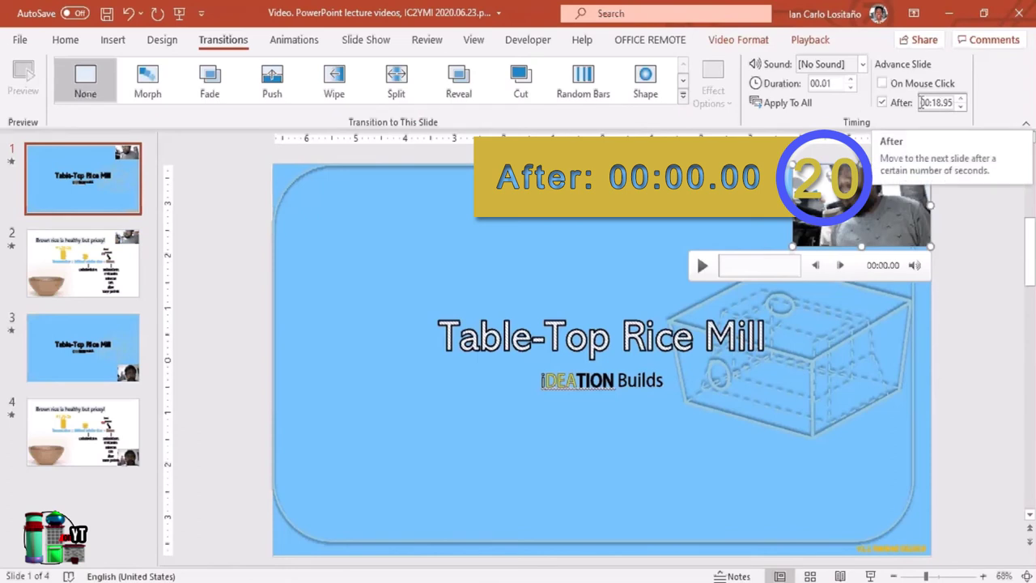
click(962, 107)
click(962, 106)
click(962, 107)
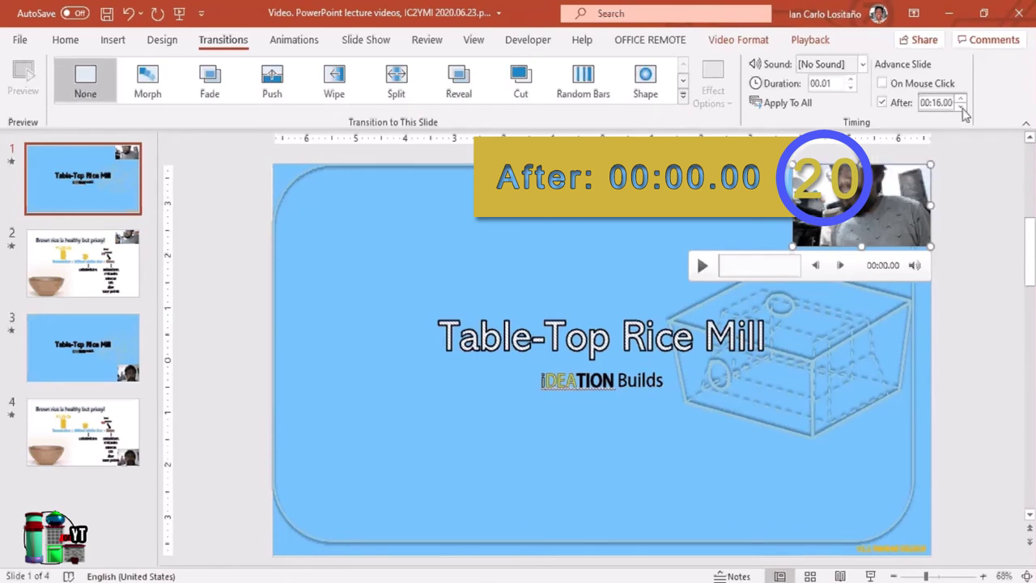
click(962, 107)
click(962, 107)
click(962, 107)
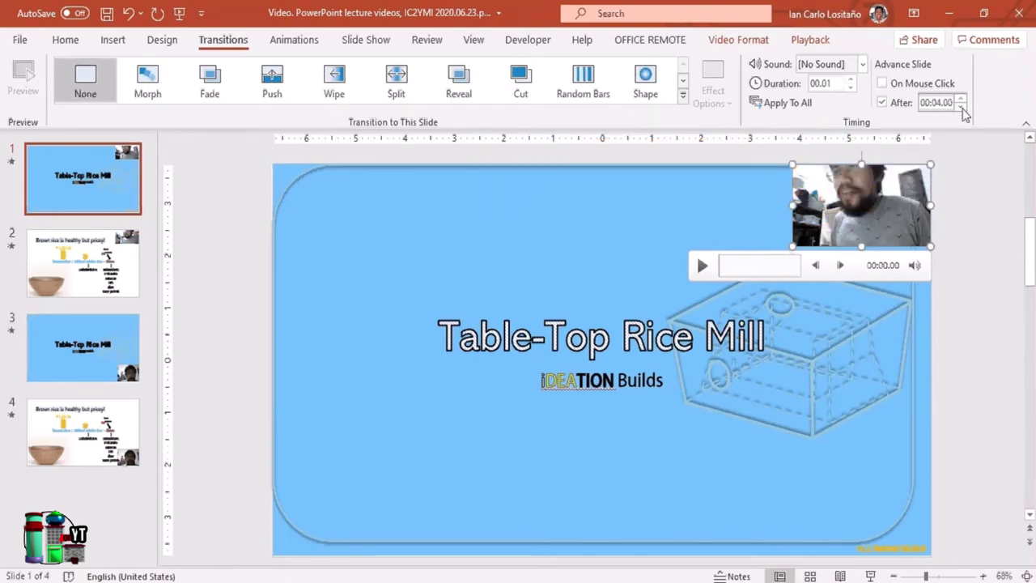
click(961, 107)
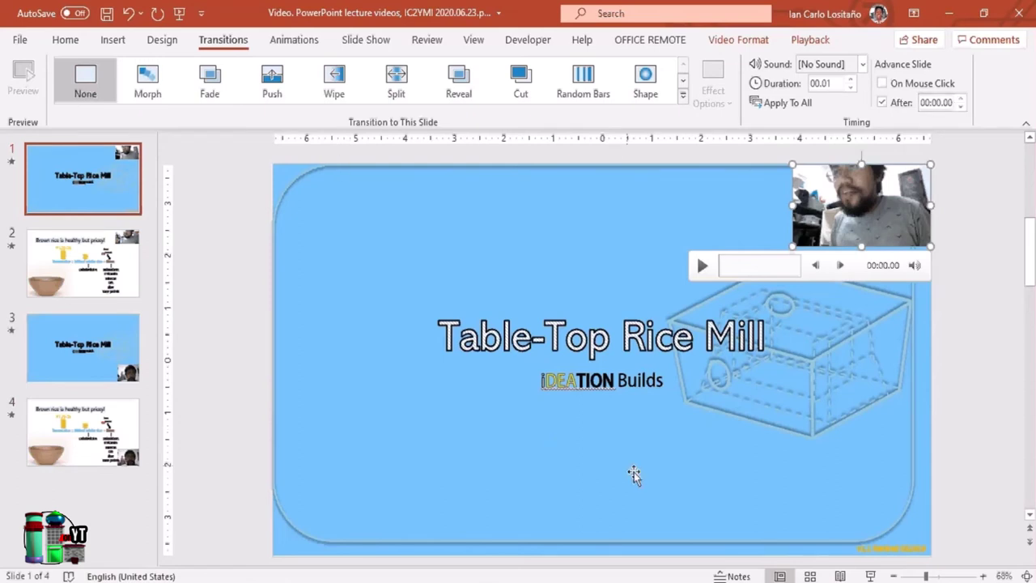
Preview the title slide as a full-screen slide show, then go to the File backstage page.
click(872, 575)
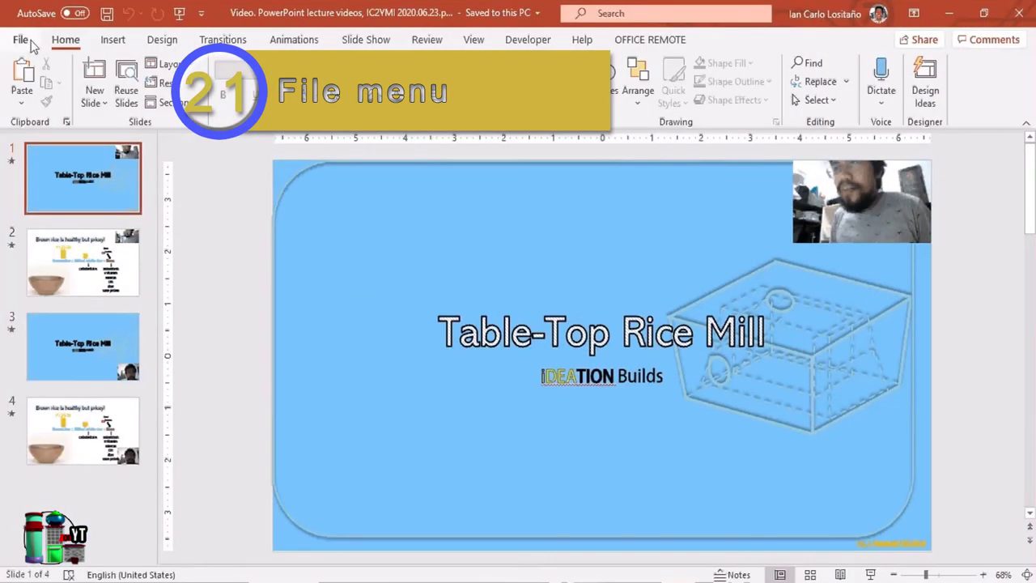
click(25, 40)
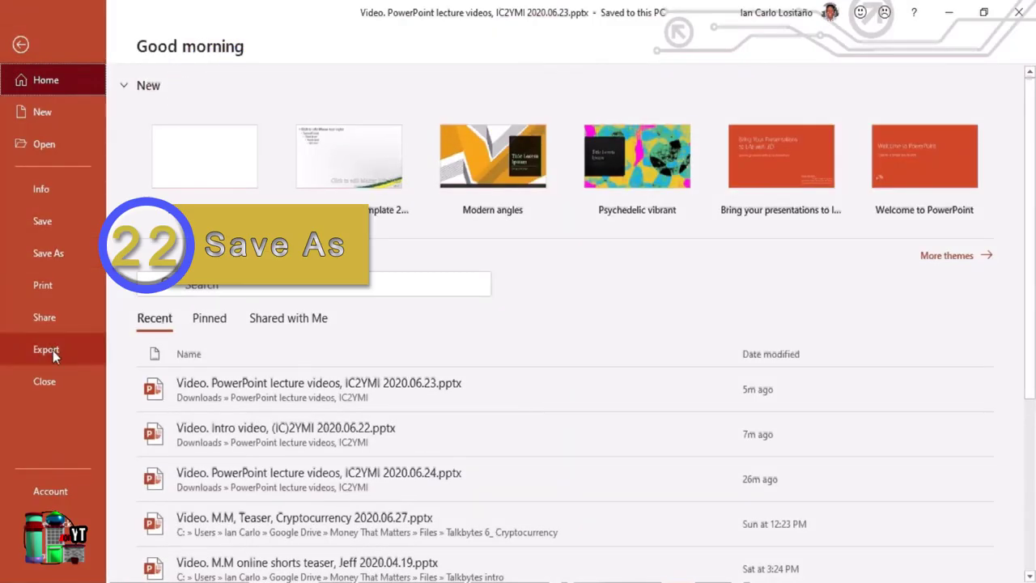
Save the deck as MPEG-4 Video (*.mp4) named 'Video 2' in the PowerPoint lecture videos folder.
click(79, 254)
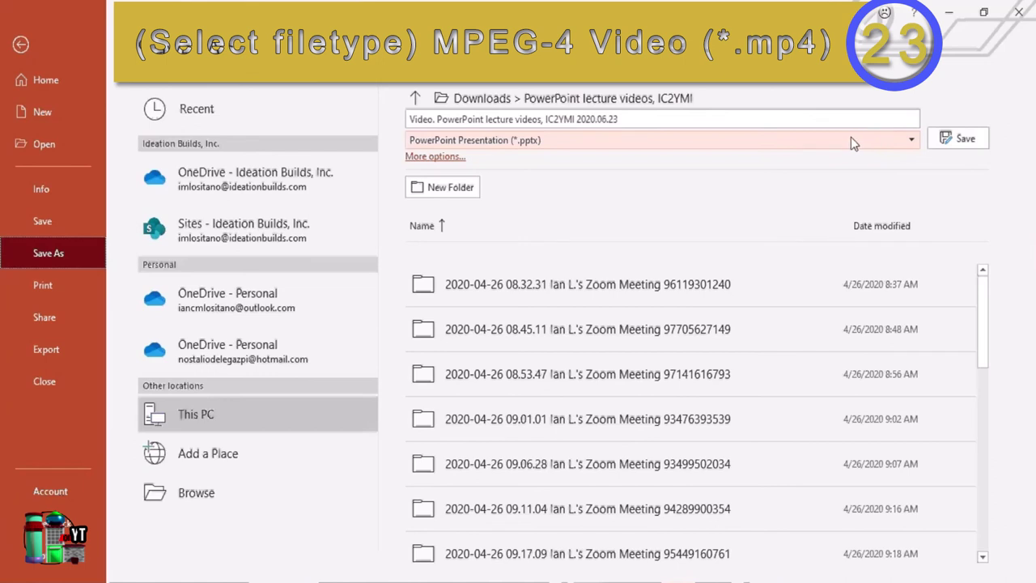
click(863, 143)
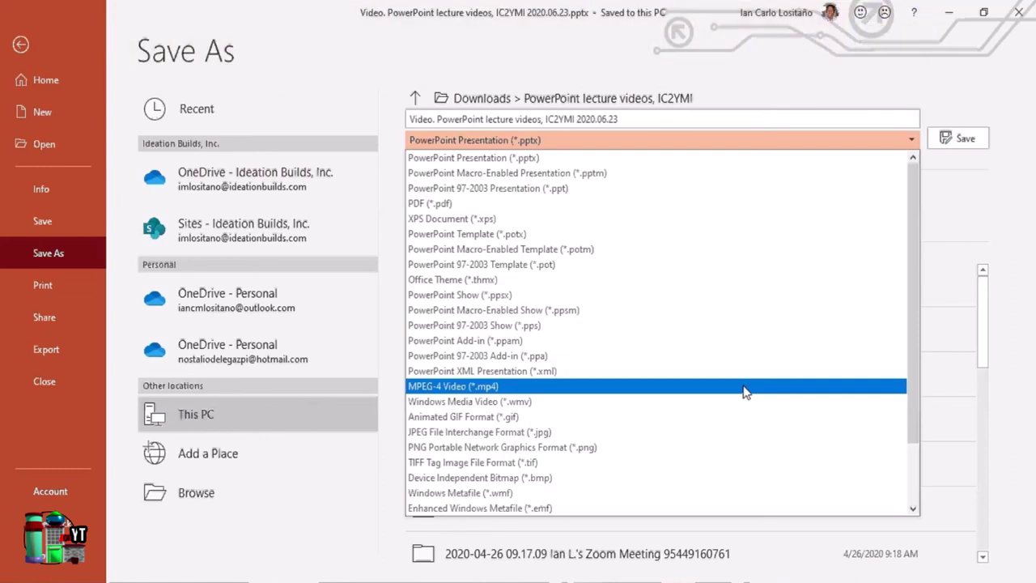
click(743, 387)
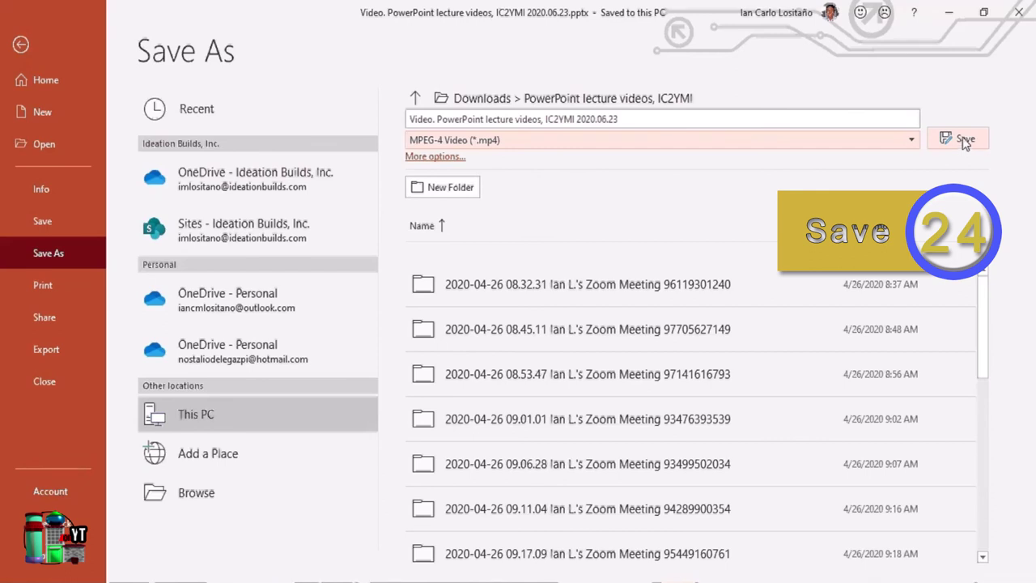
click(657, 117)
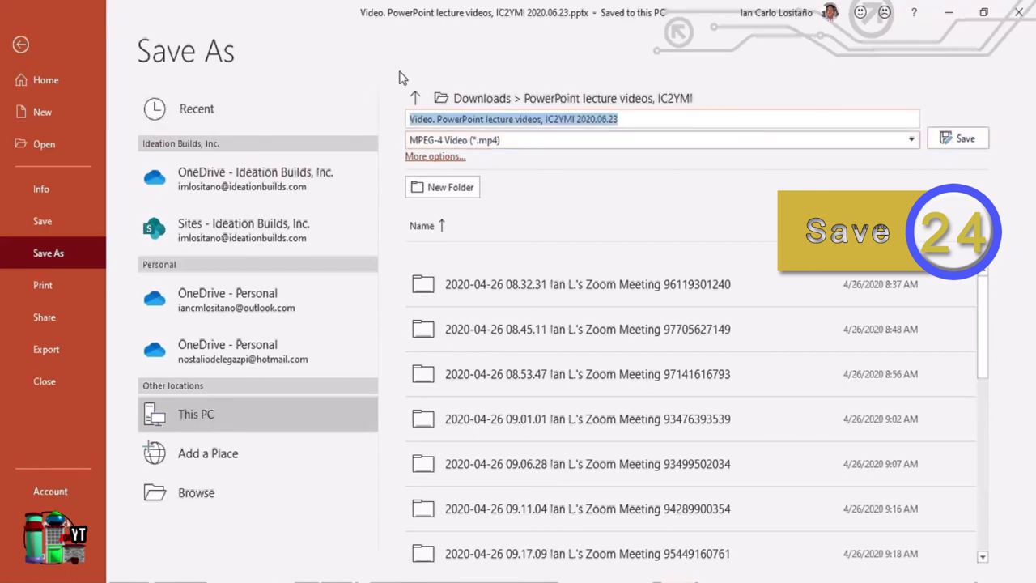
text(Video)
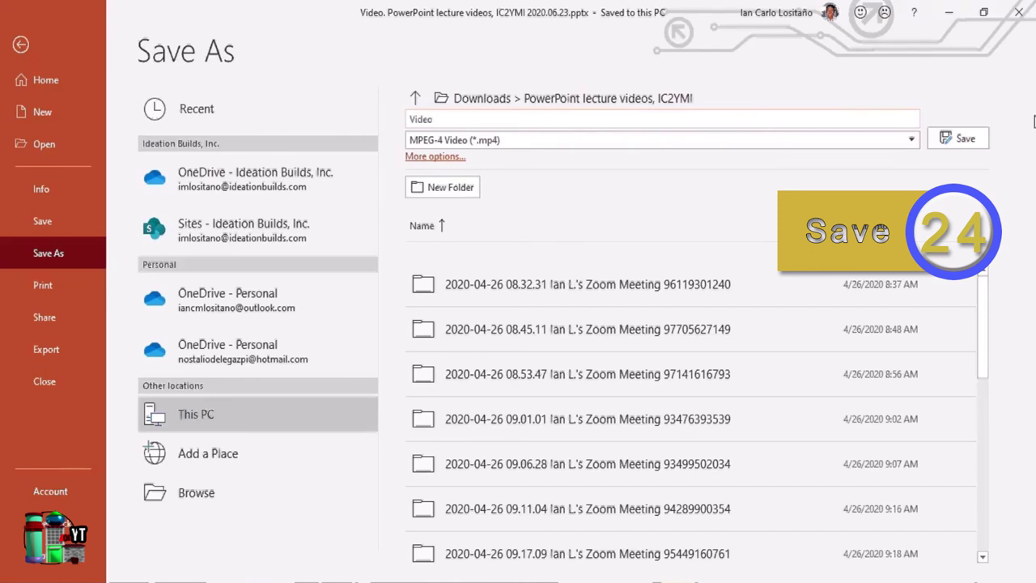
text( 2)
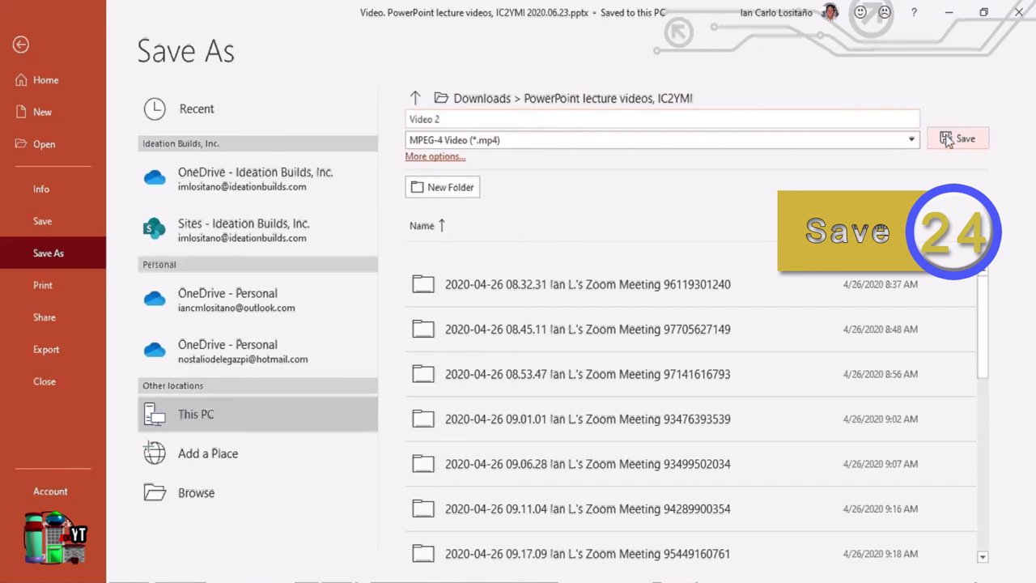
click(960, 140)
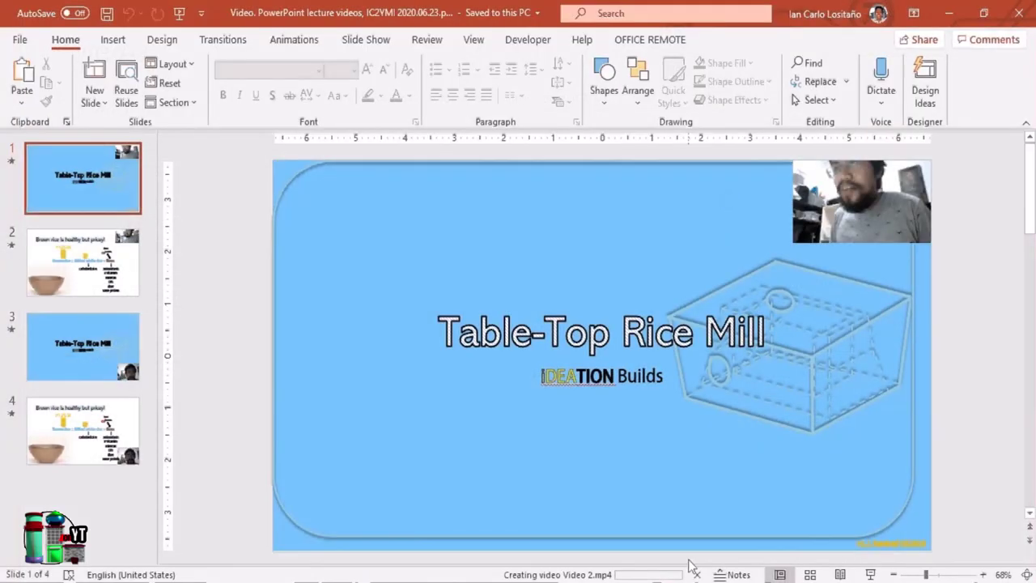